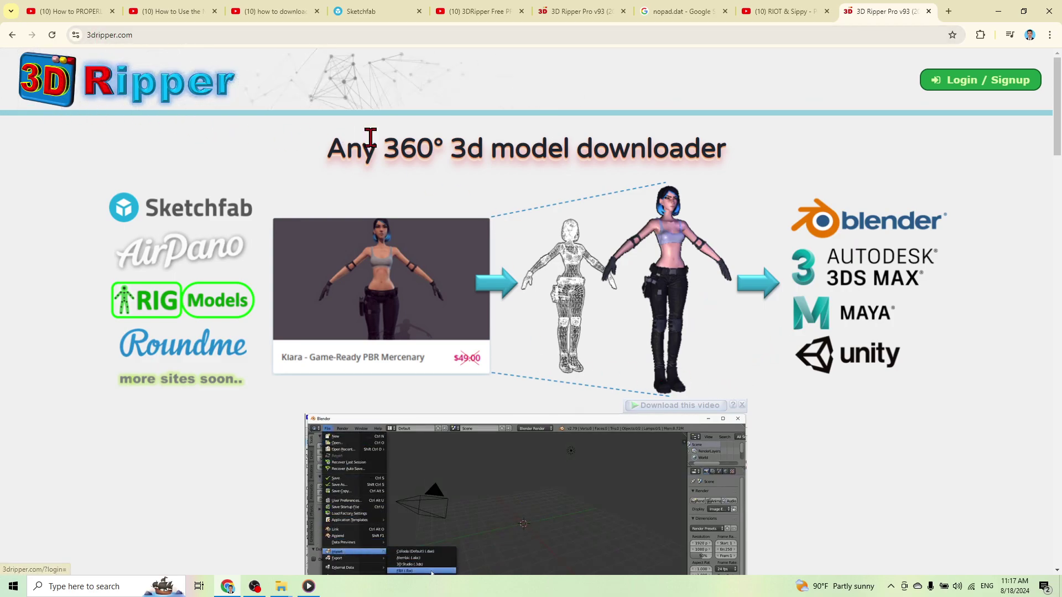
- Scroll down the 3dripper.com page to the pricing table comparing 3dRipper Lite and PRO v93
scroll(1043, 171, down, 3)
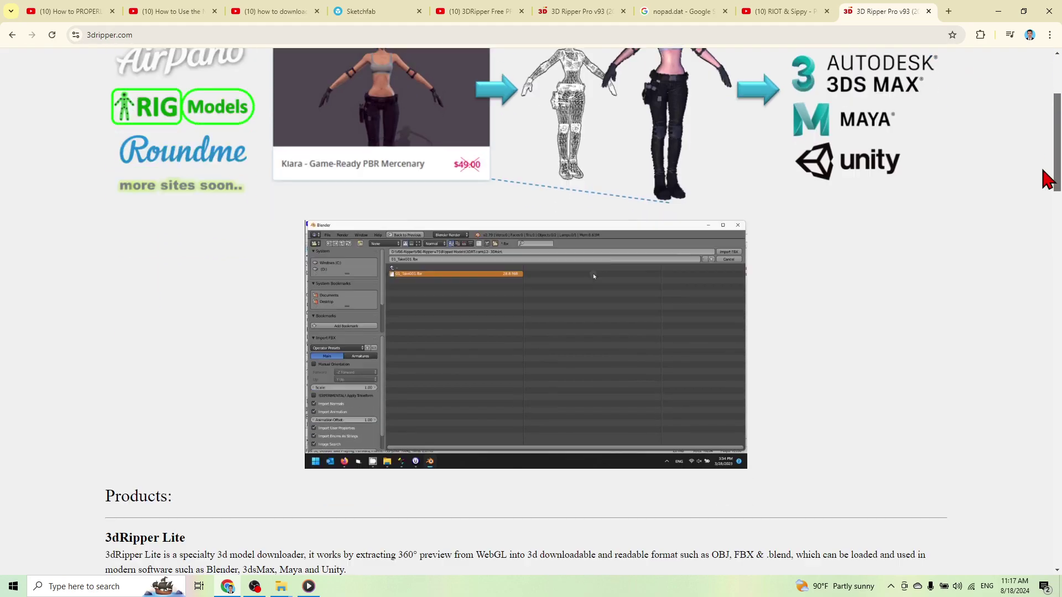
scroll(1043, 183, down, 10)
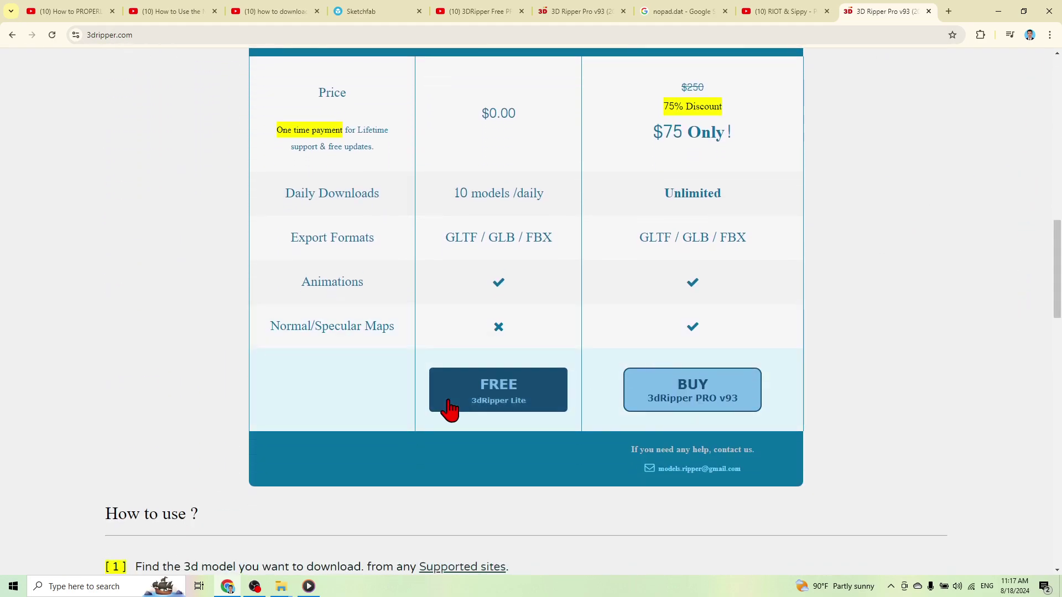
- Download 3d_Ripper_Pro_v93.zip to the Desktop in IDM, accepting the duplicate-link warning
click(501, 405)
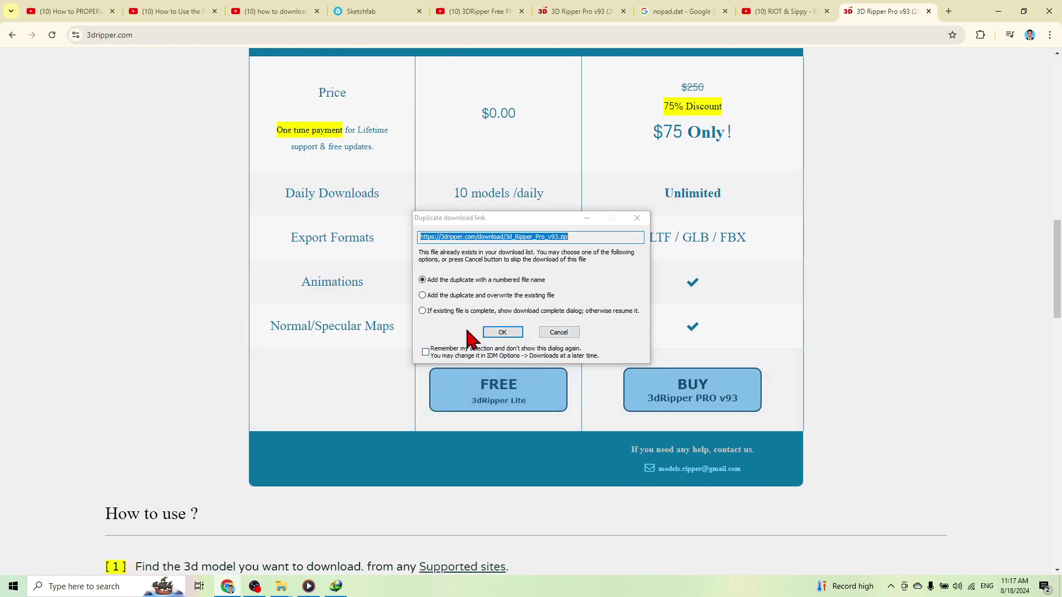
click(503, 334)
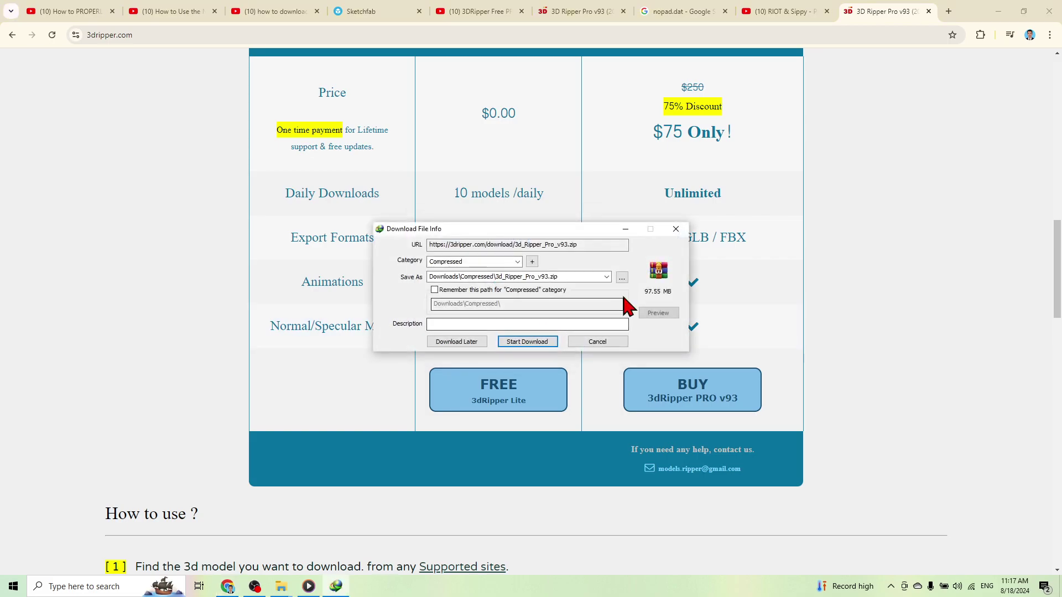
click(623, 277)
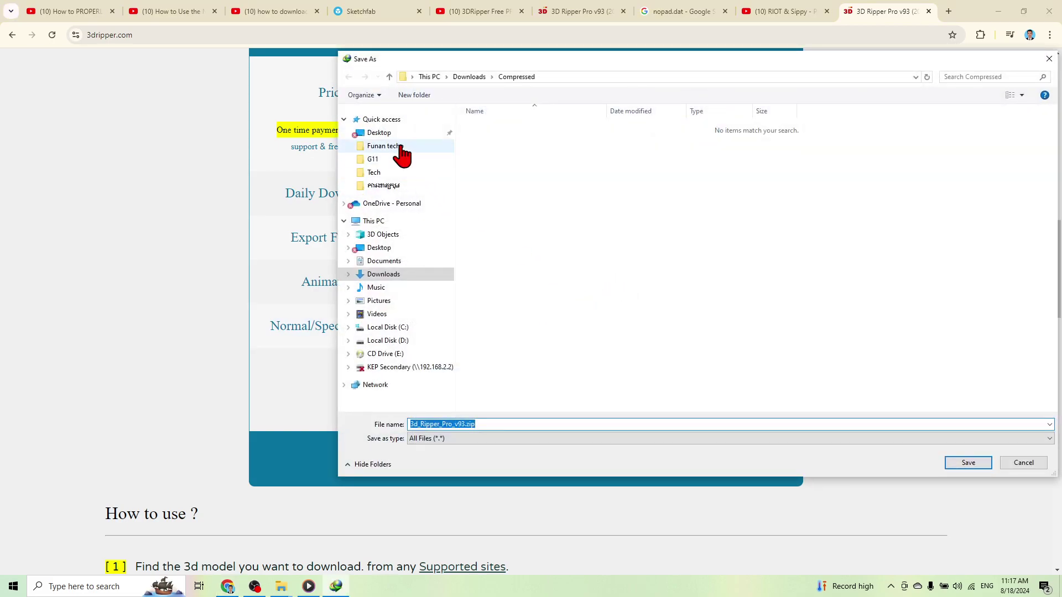
click(395, 138)
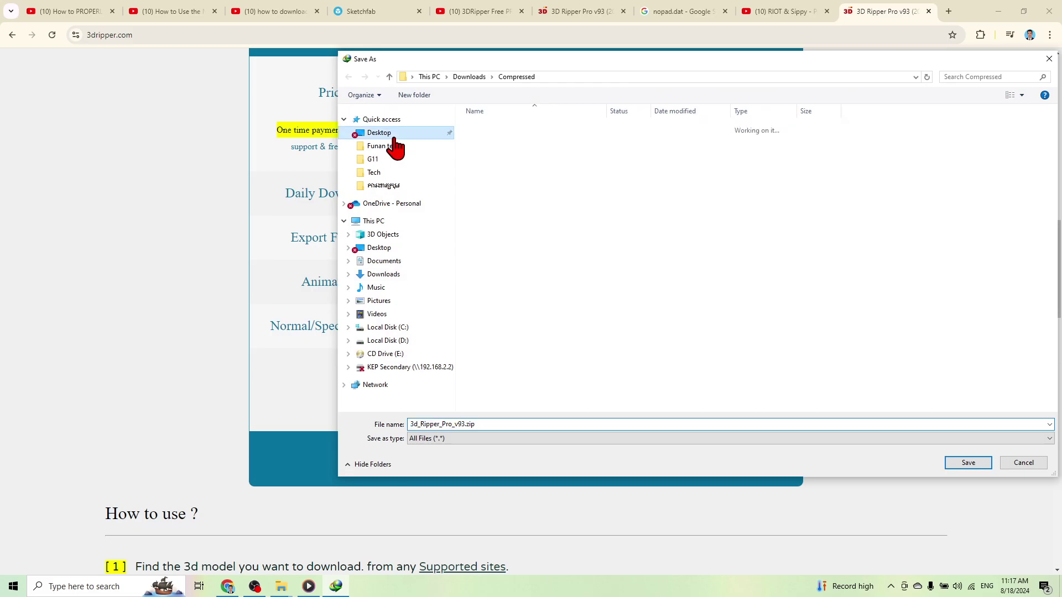
click(966, 465)
click(534, 343)
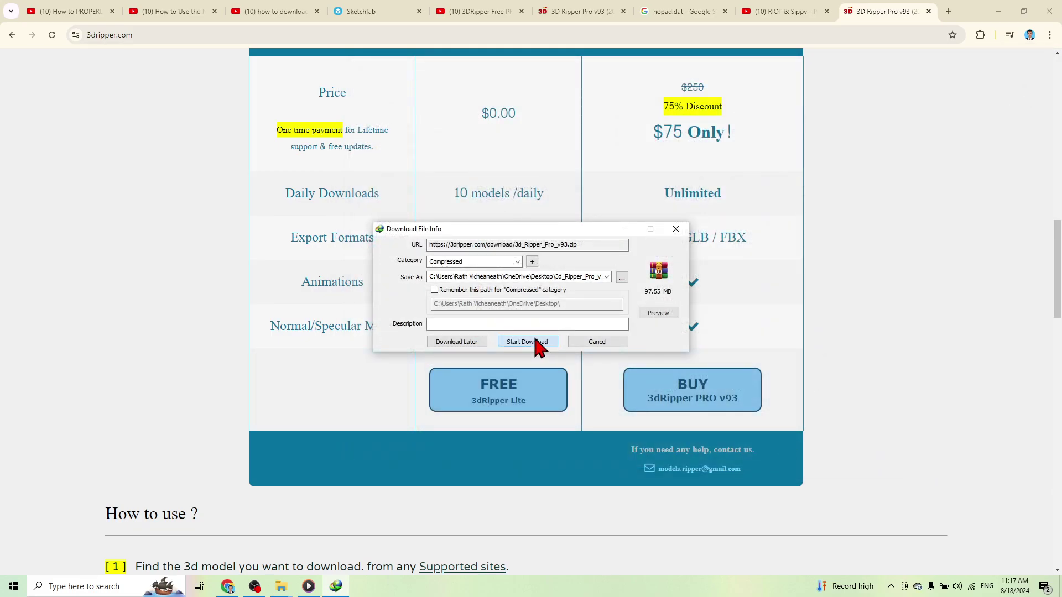
- Minimize the browser, recorder and Explorer windows, refresh the desktop, then open the finished download's folder
click(998, 12)
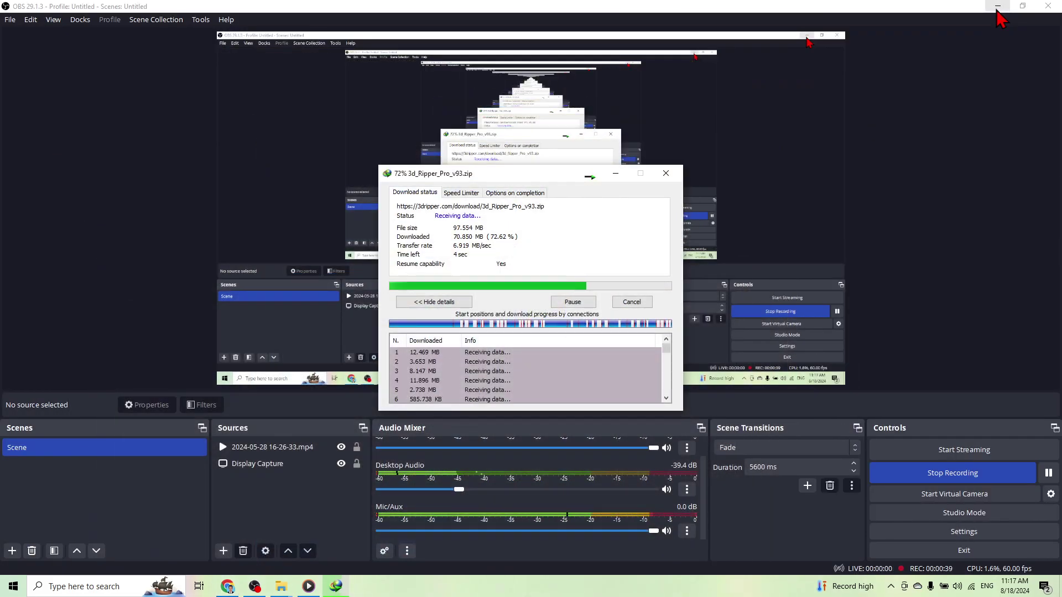
click(997, 12)
click(998, 8)
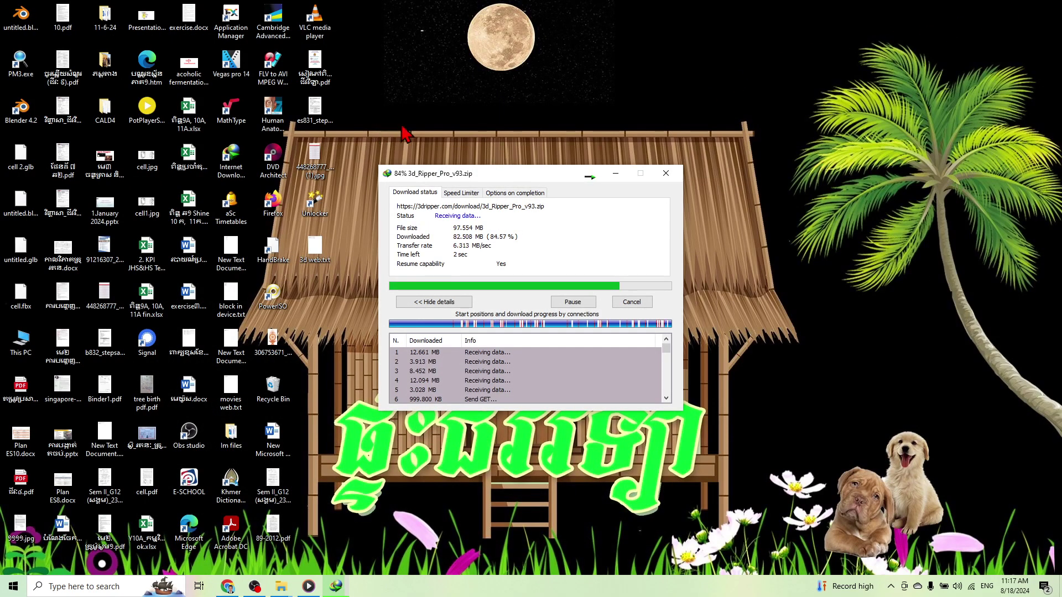
right_click(428, 117)
click(471, 154)
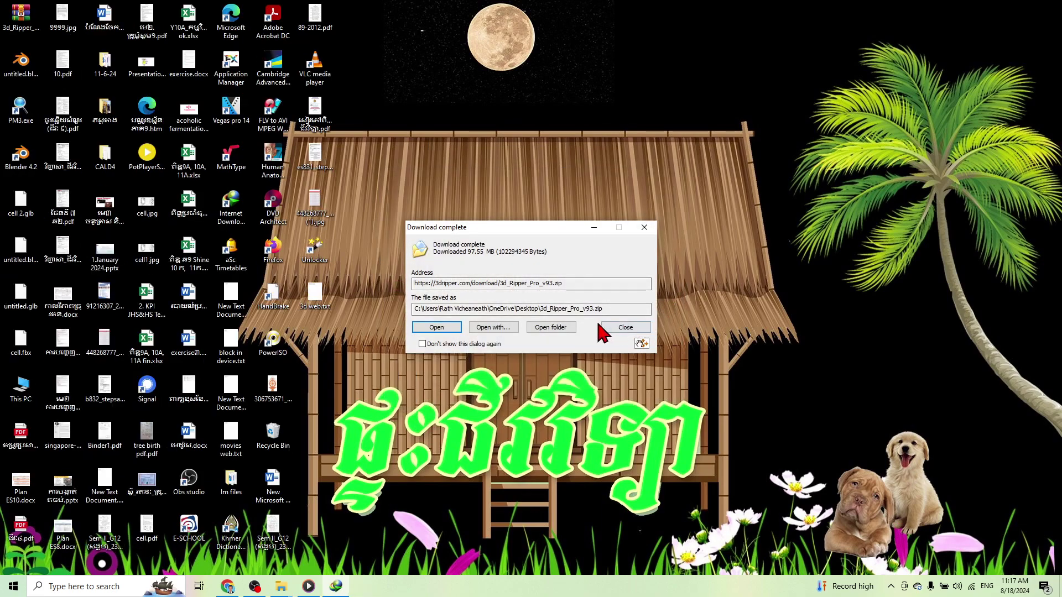
click(560, 328)
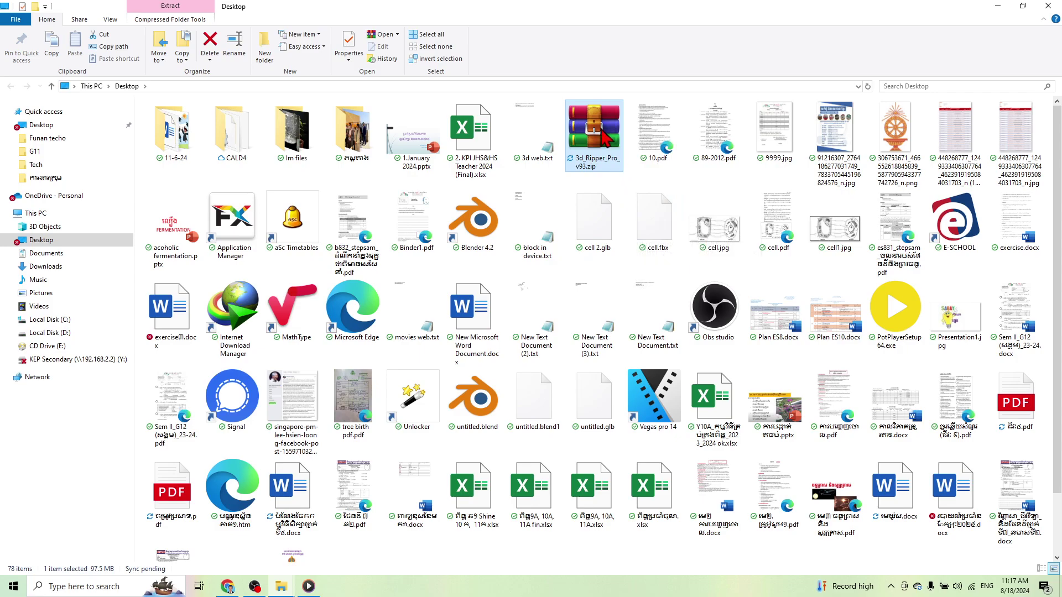
- Move the zip icon near the house picture and extract it into a 3d_Ripper_Pro_v93 folder
click(999, 7)
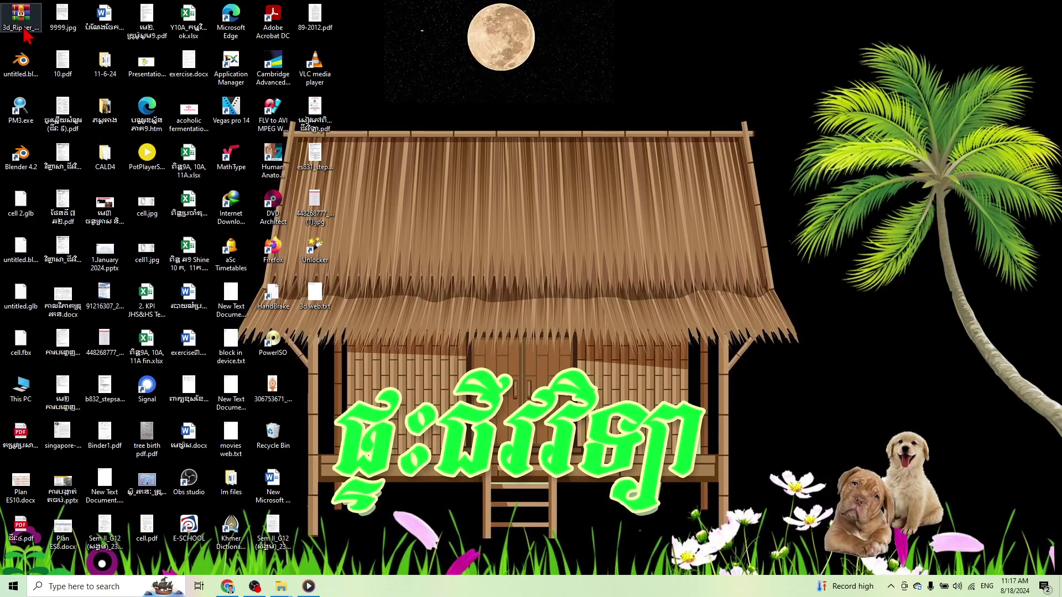
drag(21, 17, 301, 97)
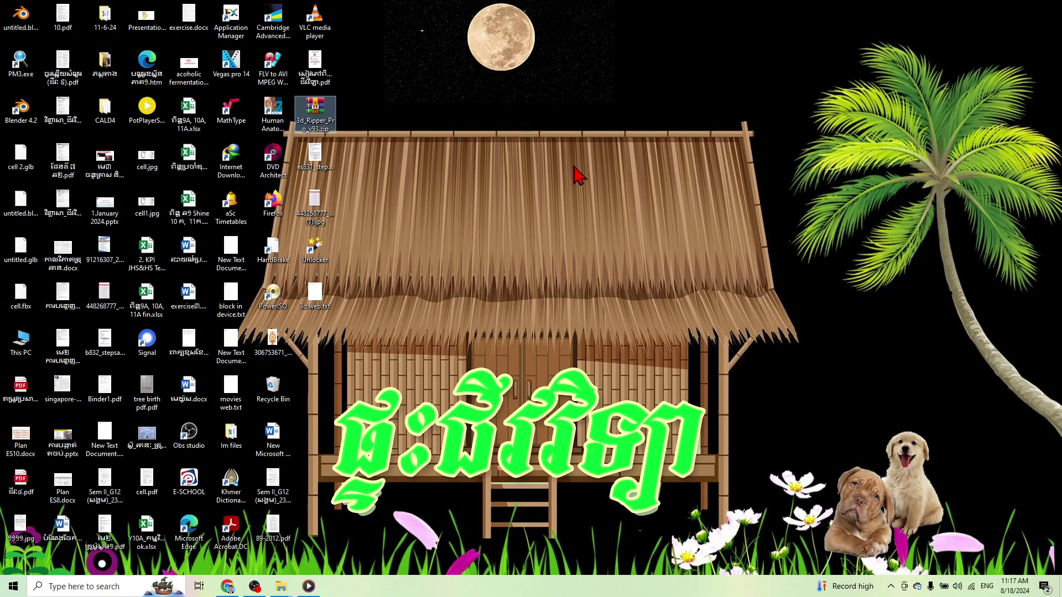
right_click(549, 138)
mouse_move(583, 163)
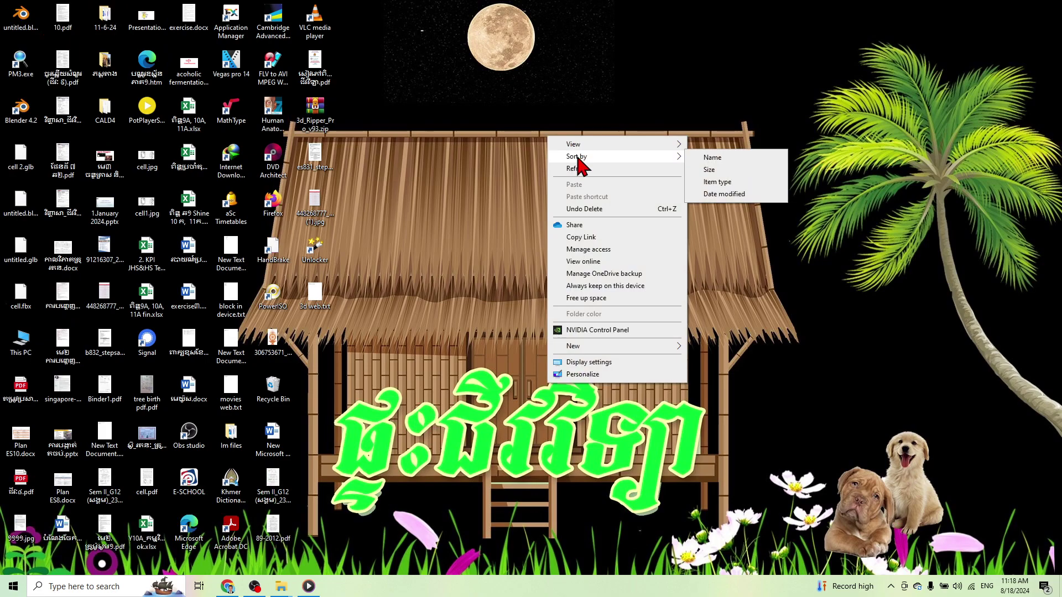
click(330, 117)
drag(314, 117, 336, 349)
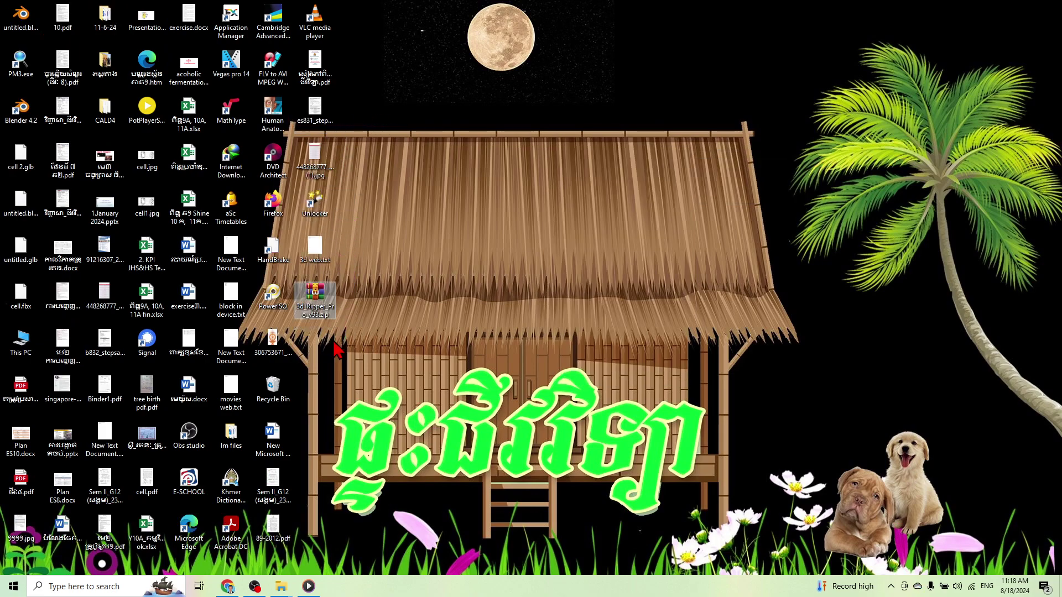
right_click(326, 308)
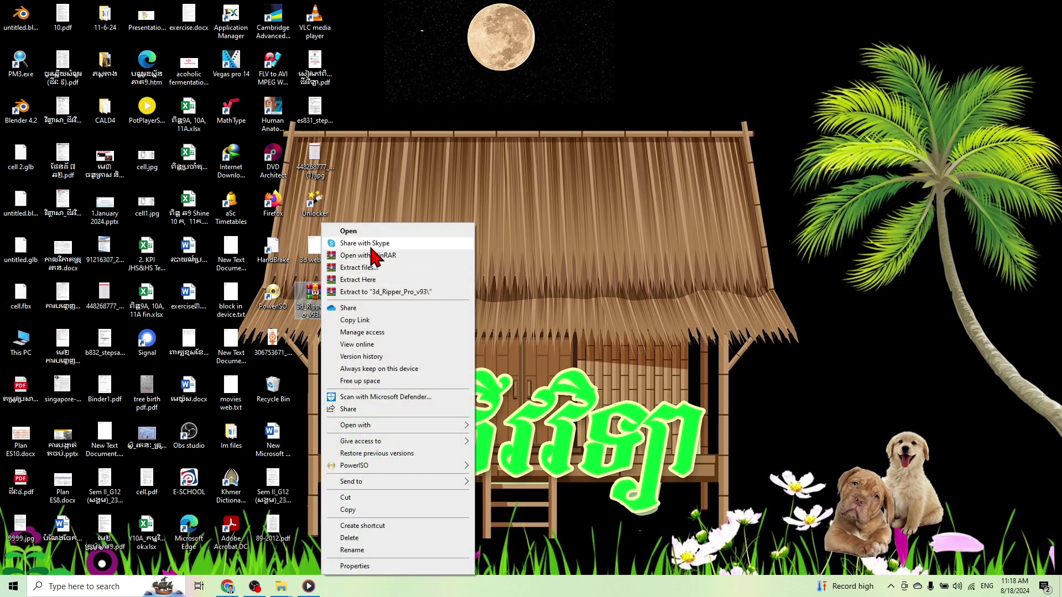
click(376, 292)
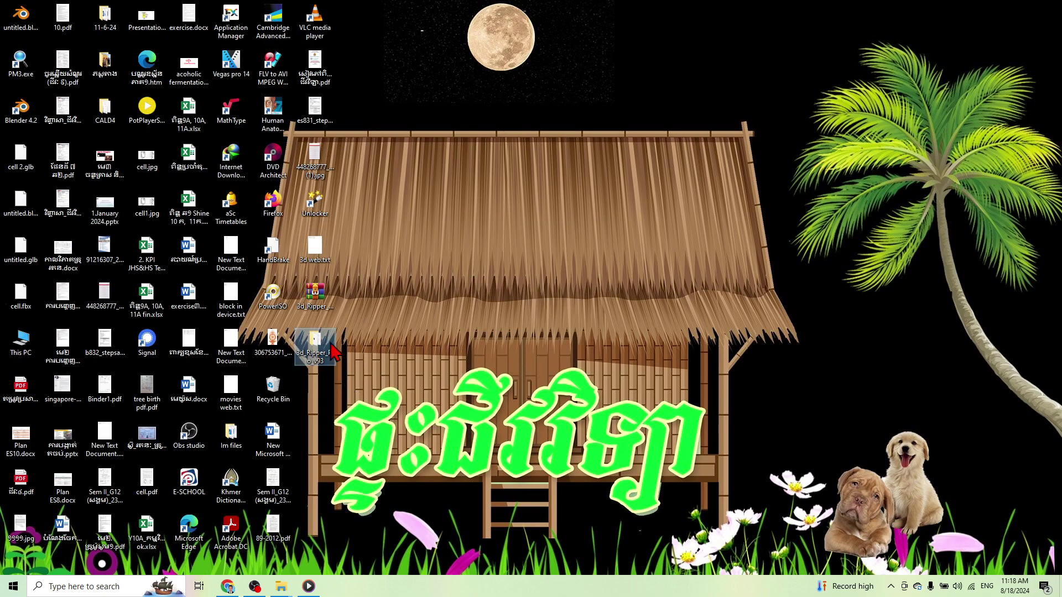
- Open the 3d_Ripper_Pro_v93 folder and create a new empty text document named license.txt
double_click(326, 355)
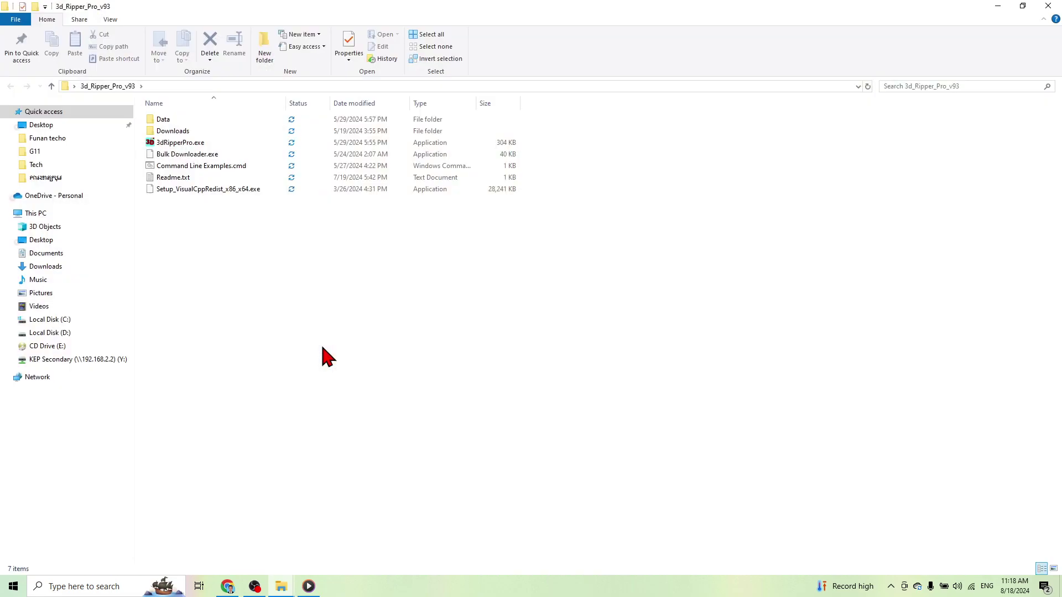
right_click(193, 238)
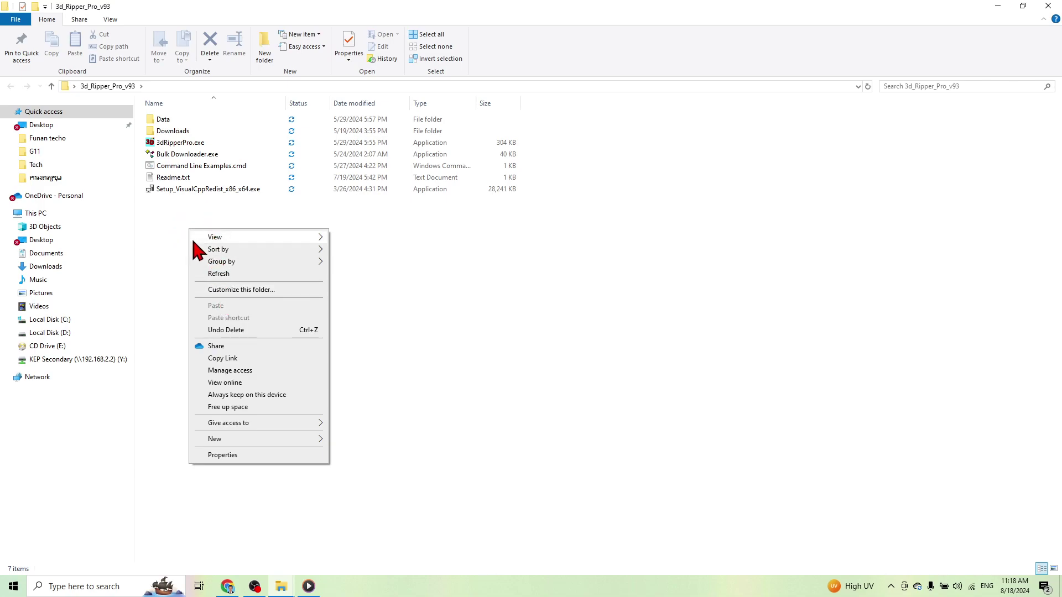
click(183, 237)
right_click(181, 230)
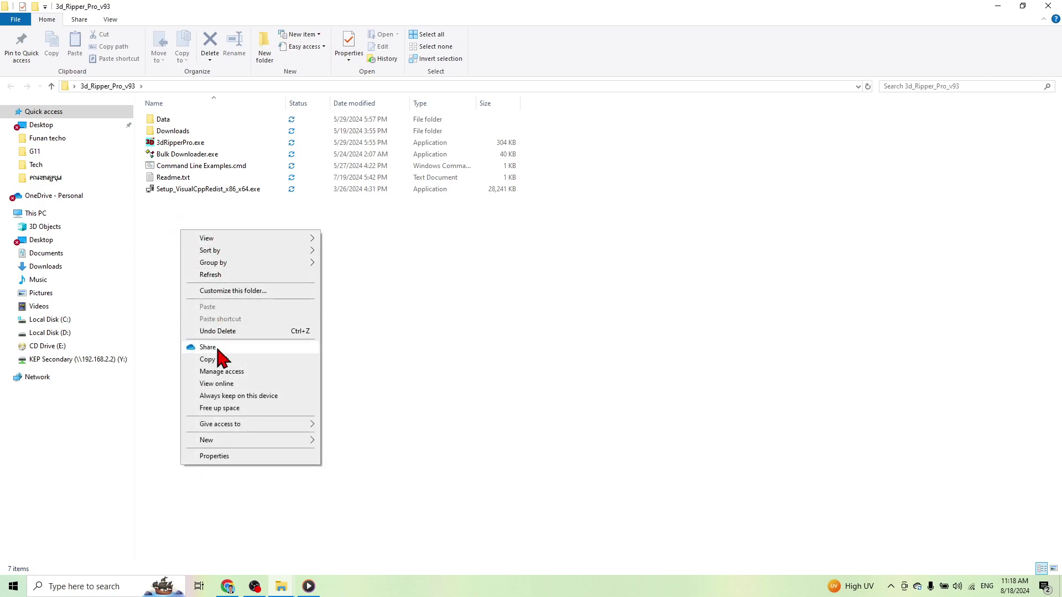
mouse_move(250, 443)
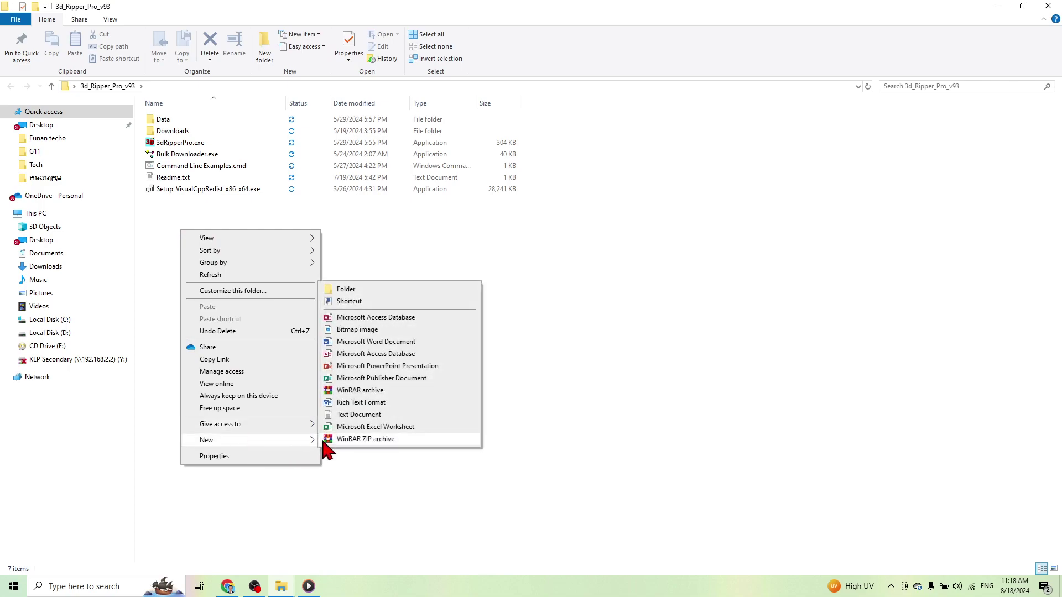
click(361, 416)
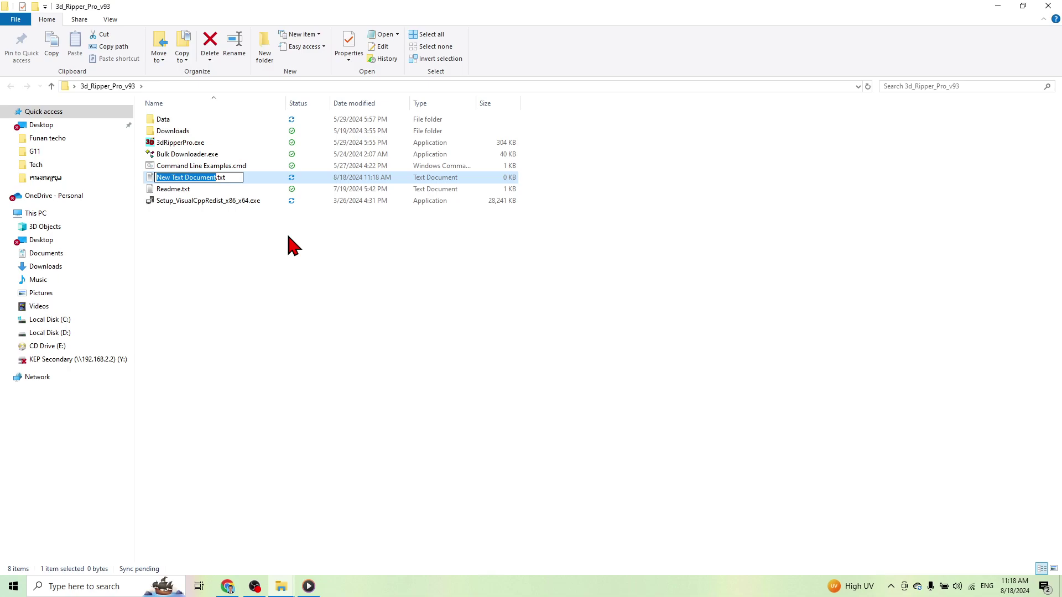
key(BackSpace)
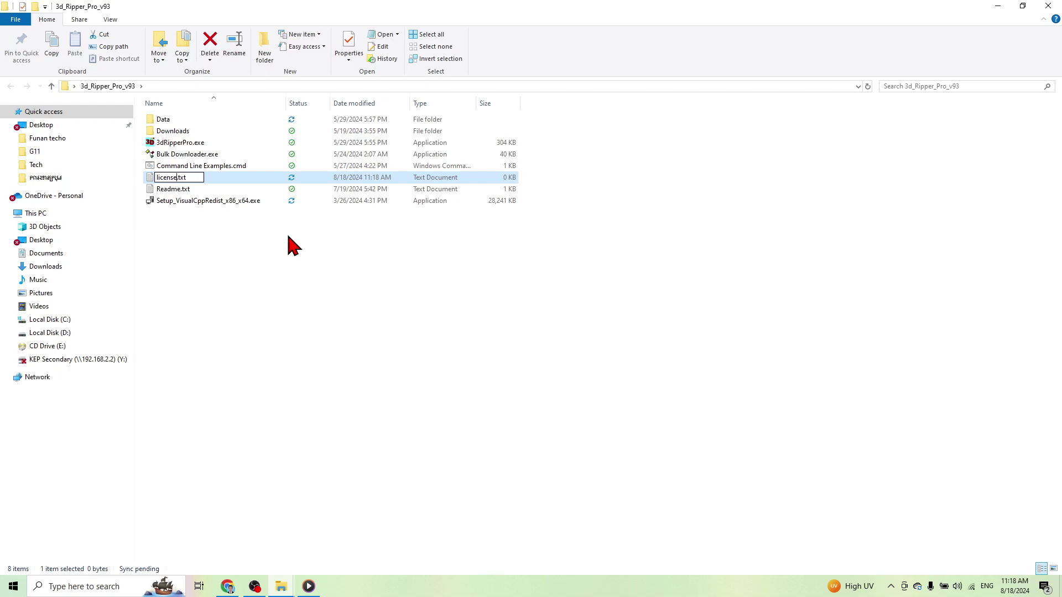
key(Return)
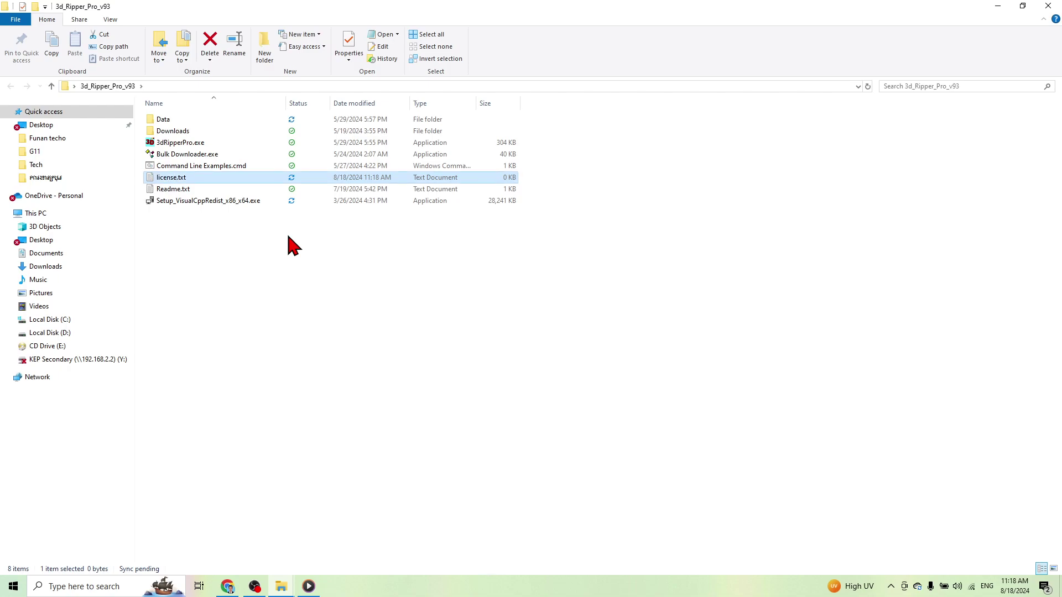
- Write the word null into license.txt in Notepad and save it when closing
double_click(271, 179)
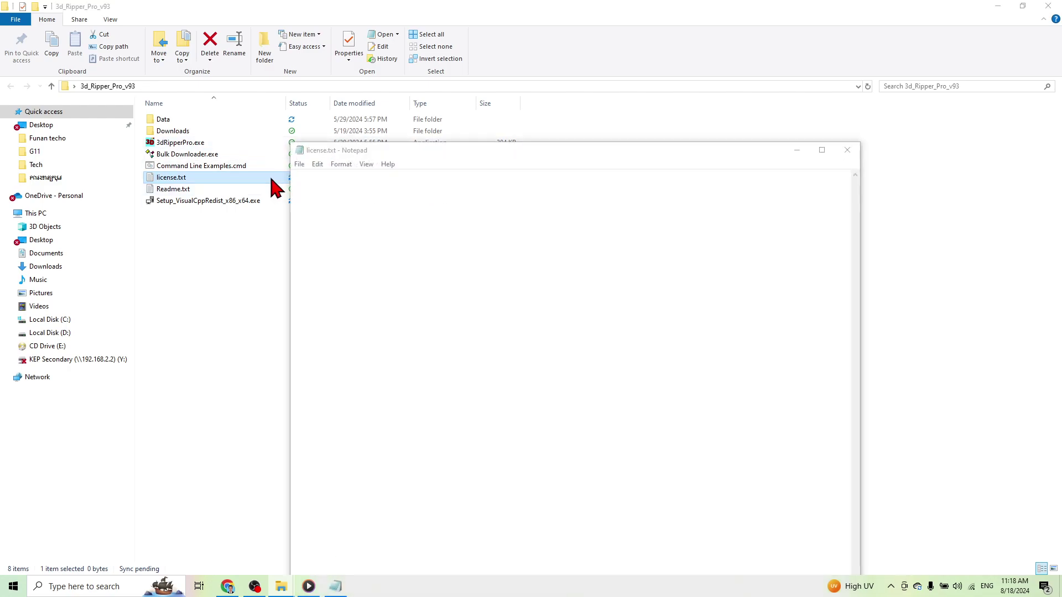
click(340, 180)
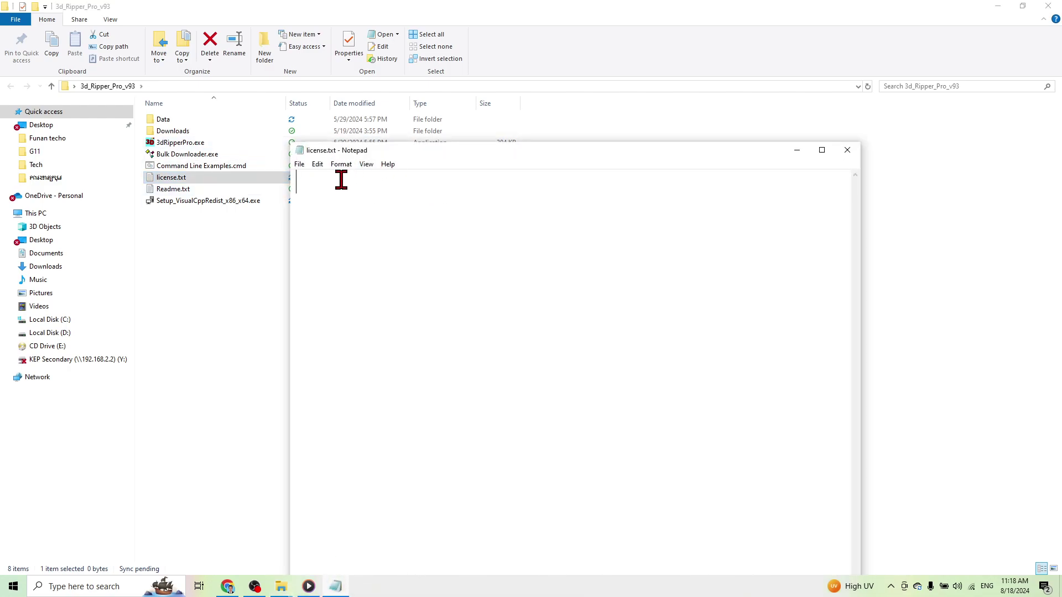
text(null)
click(847, 149)
click(509, 299)
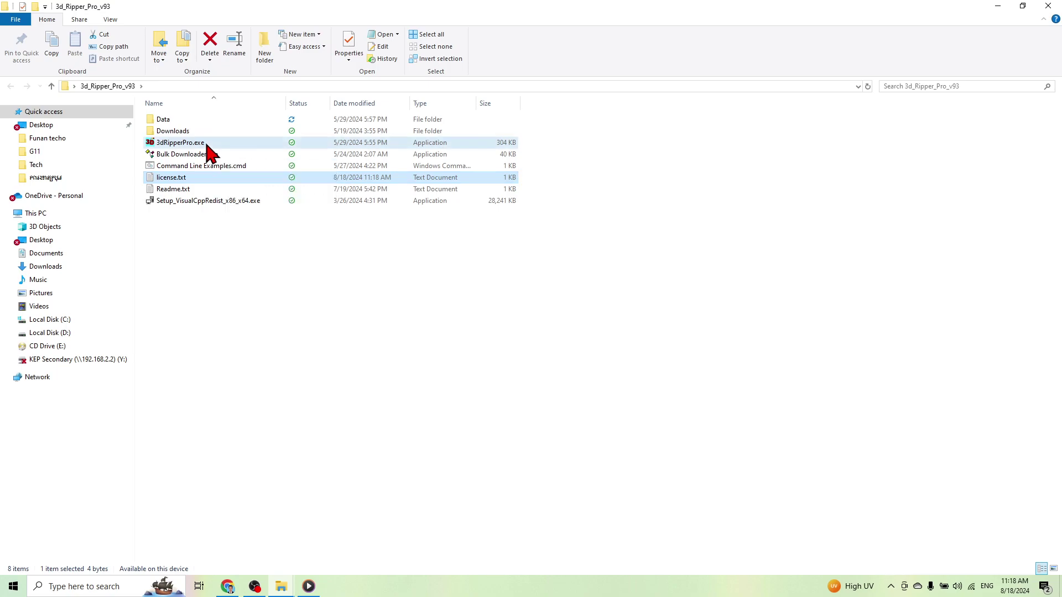
double_click(207, 146)
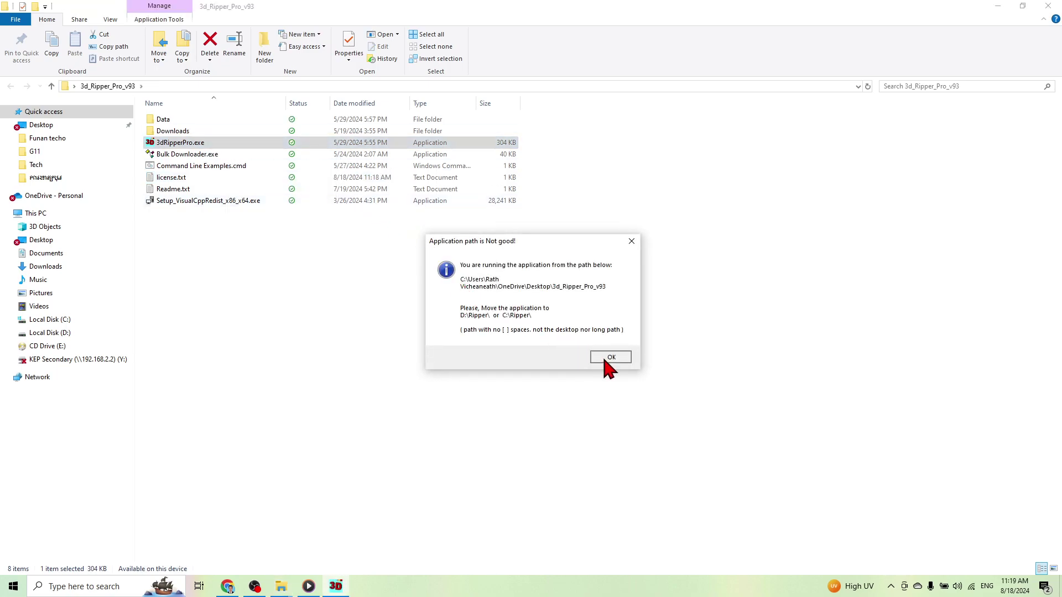
click(609, 358)
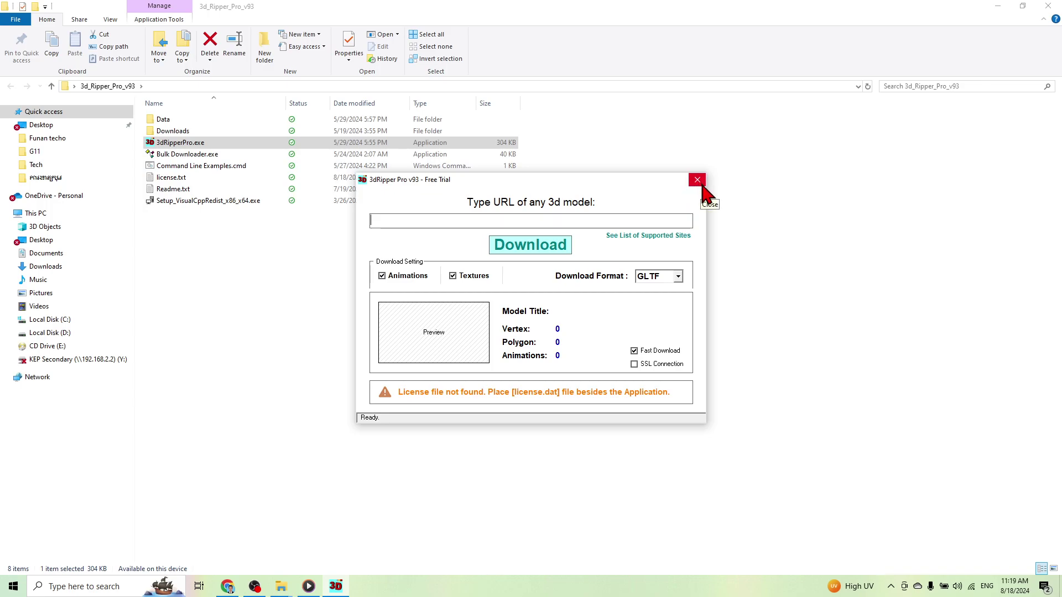
drag(584, 185, 615, 142)
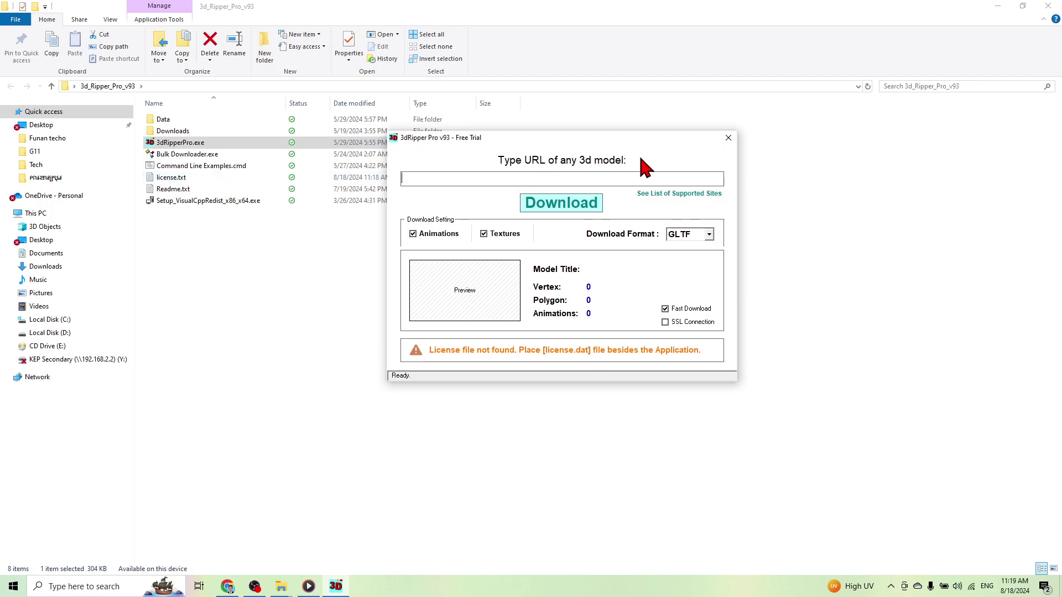
click(729, 138)
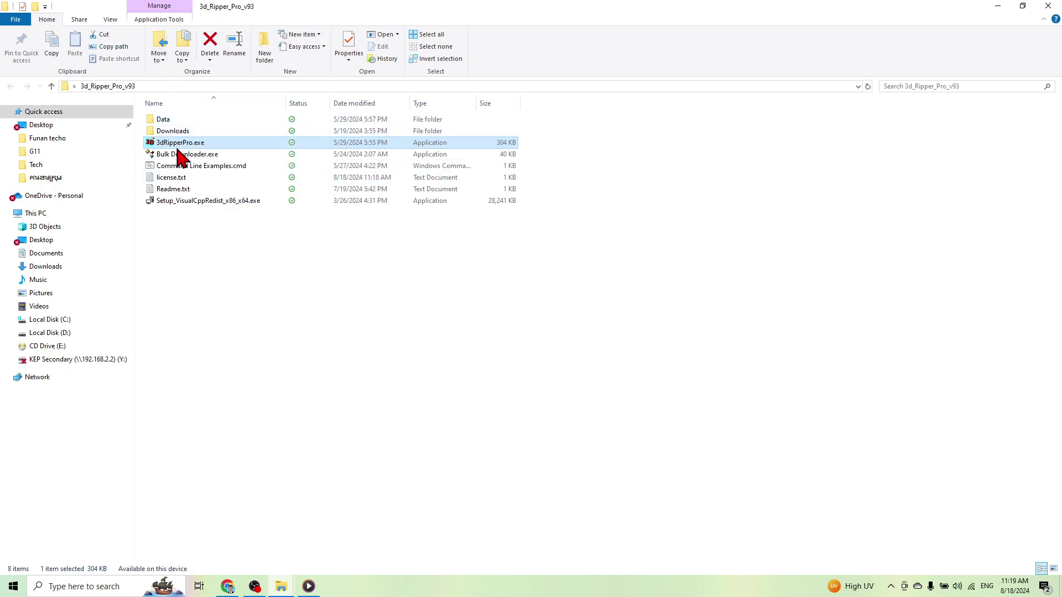
- Show file name extensions and rename license.txt to license.dat, accepting the extension change
click(181, 181)
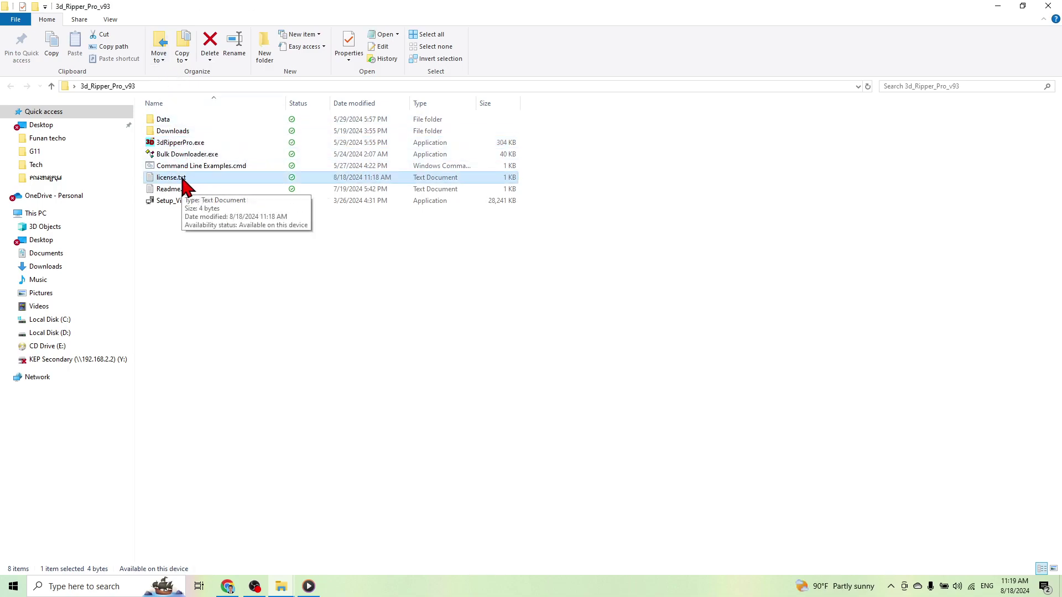
click(113, 20)
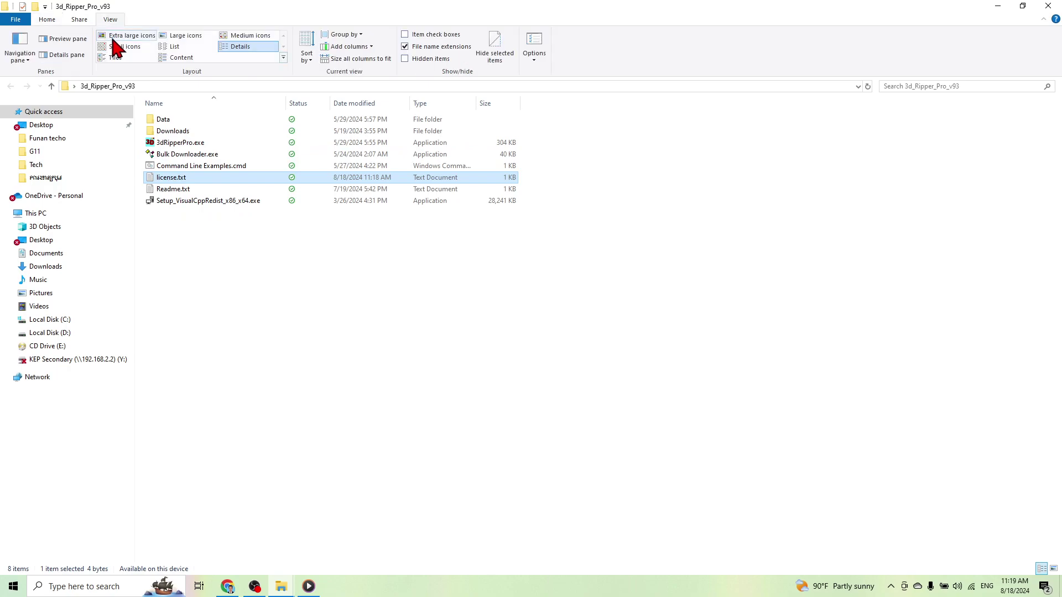
click(414, 45)
click(414, 45)
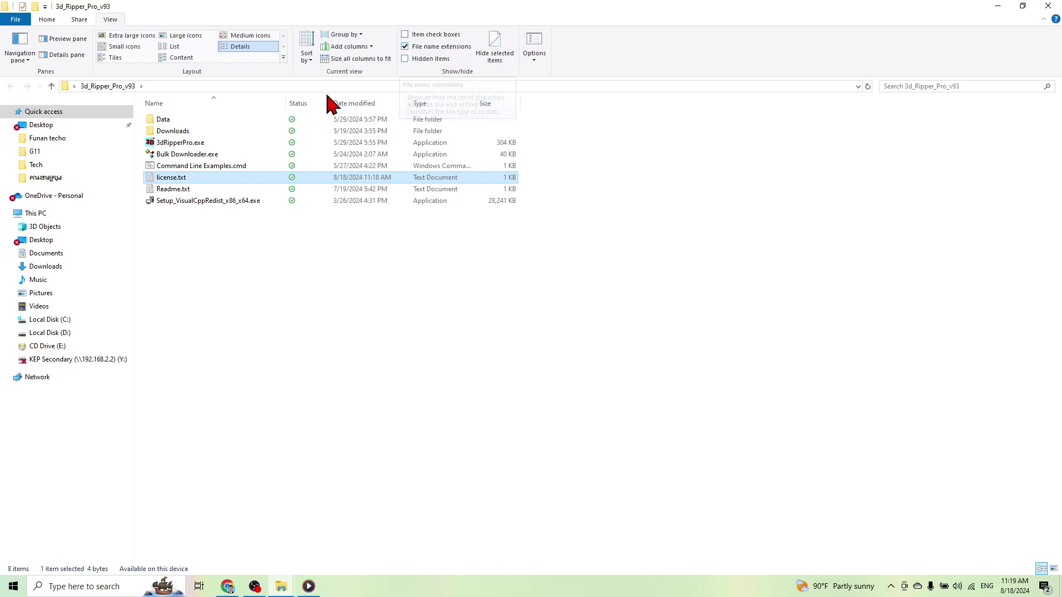
click(190, 178)
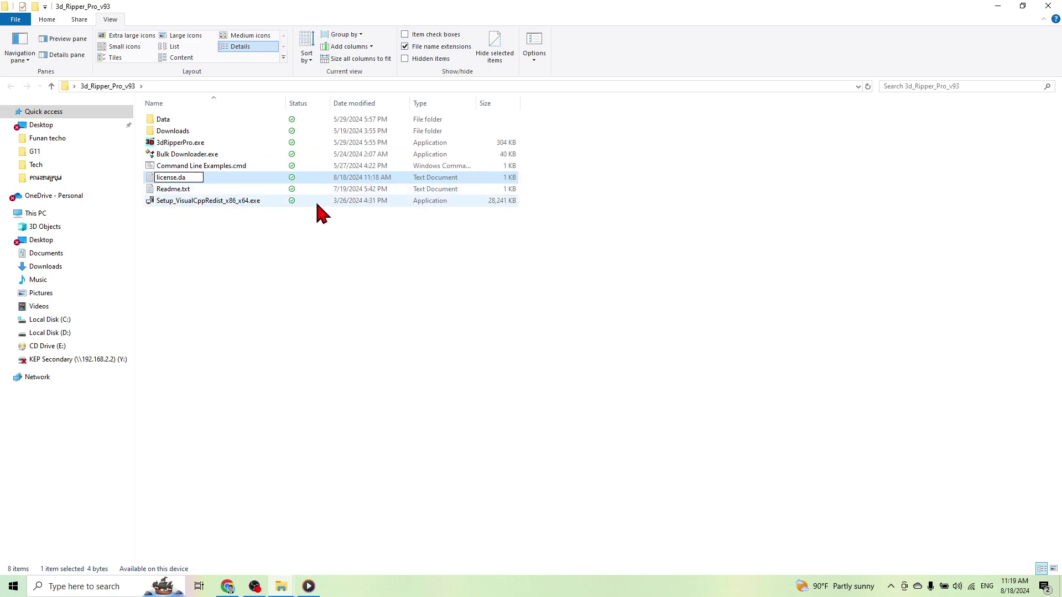
key(Return)
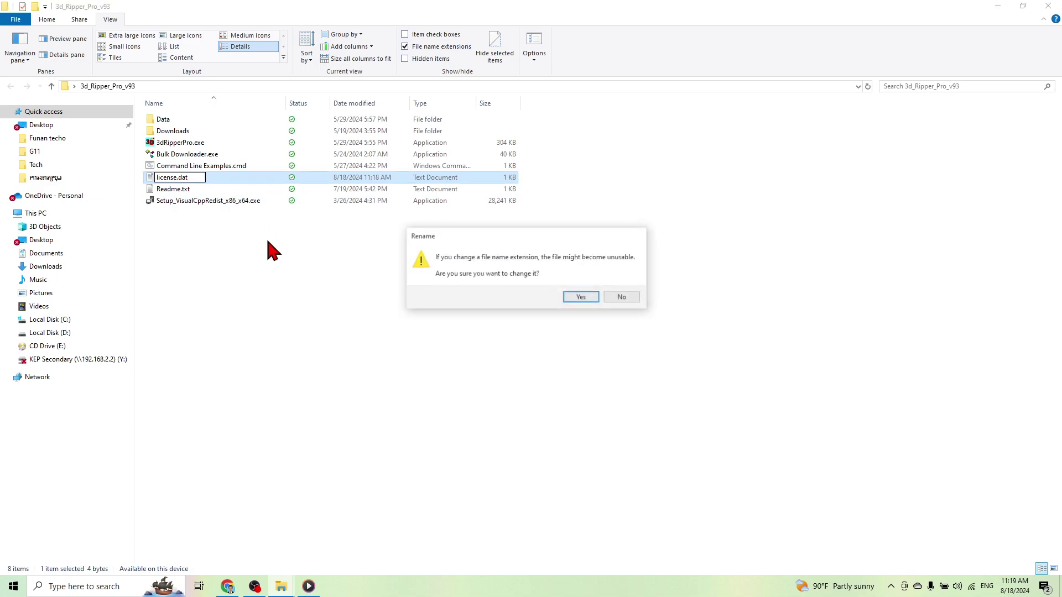
click(578, 301)
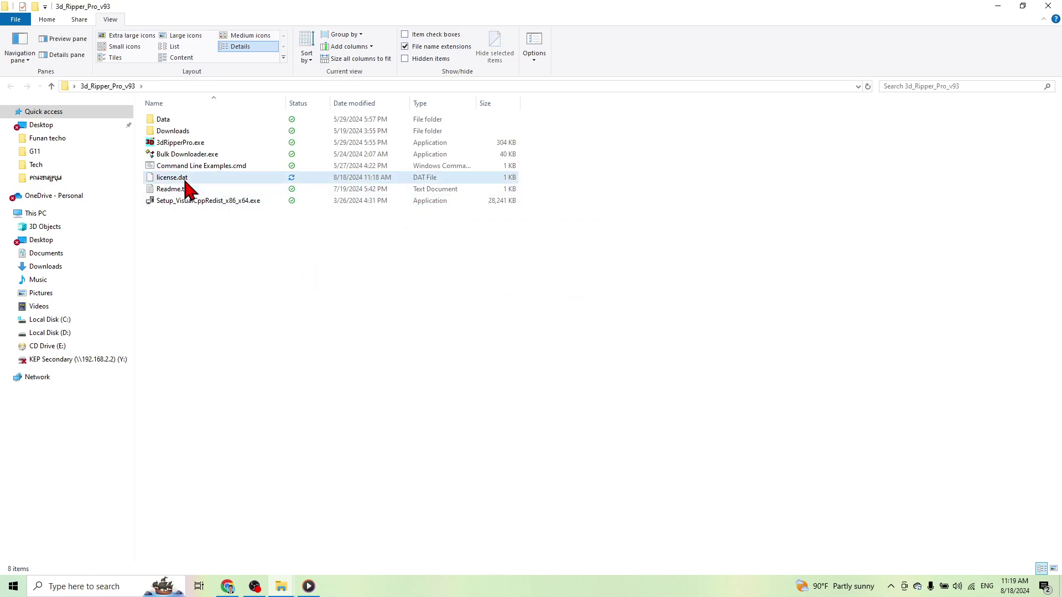
- Launch 3dRipperPro.exe and dismiss the Application path warning to reach the unlicensed-label-free v93 window
click(194, 149)
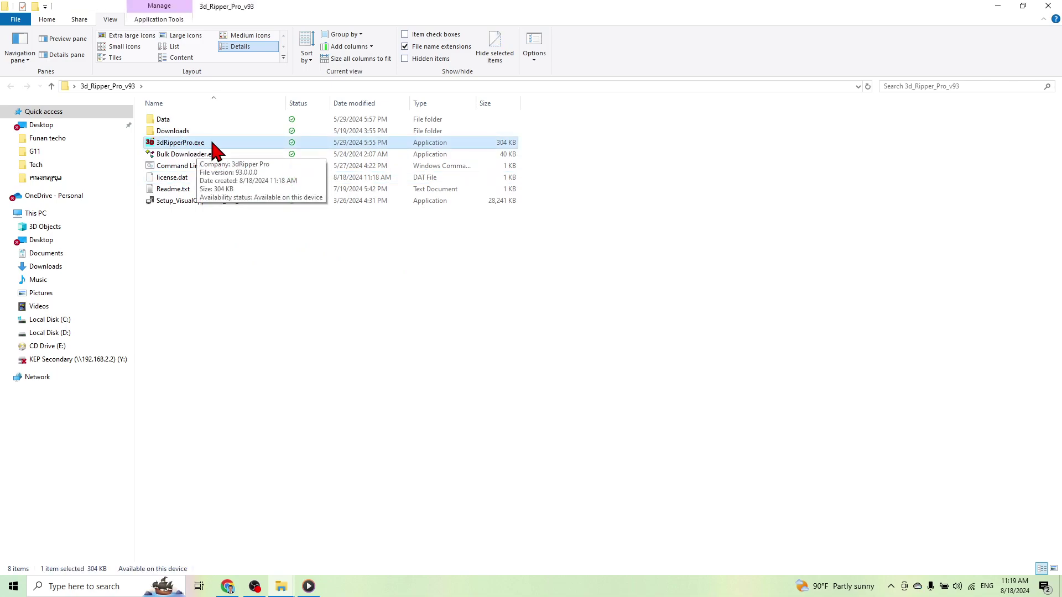
double_click(213, 145)
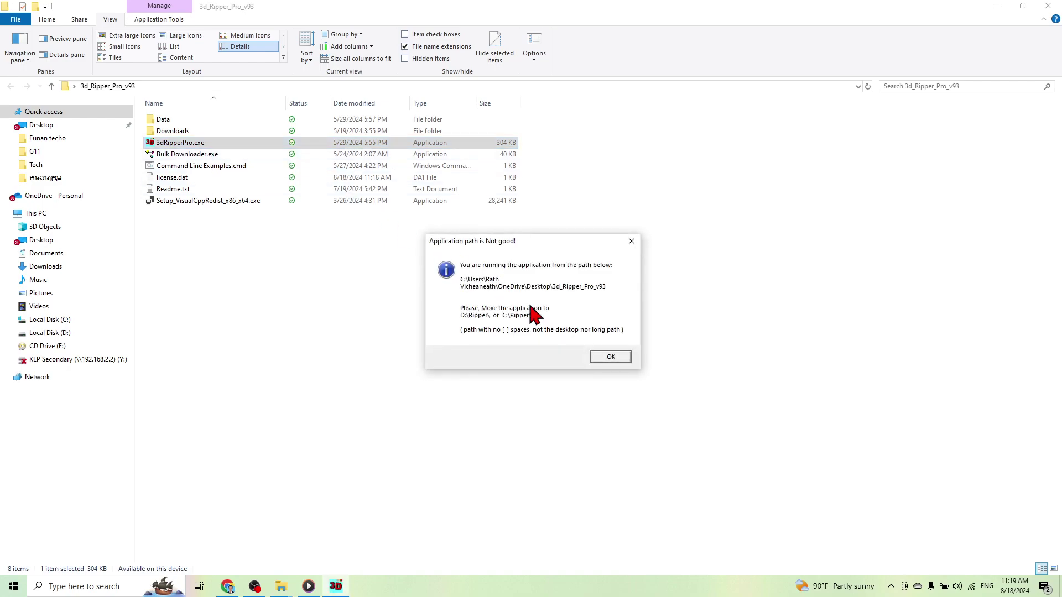
click(603, 355)
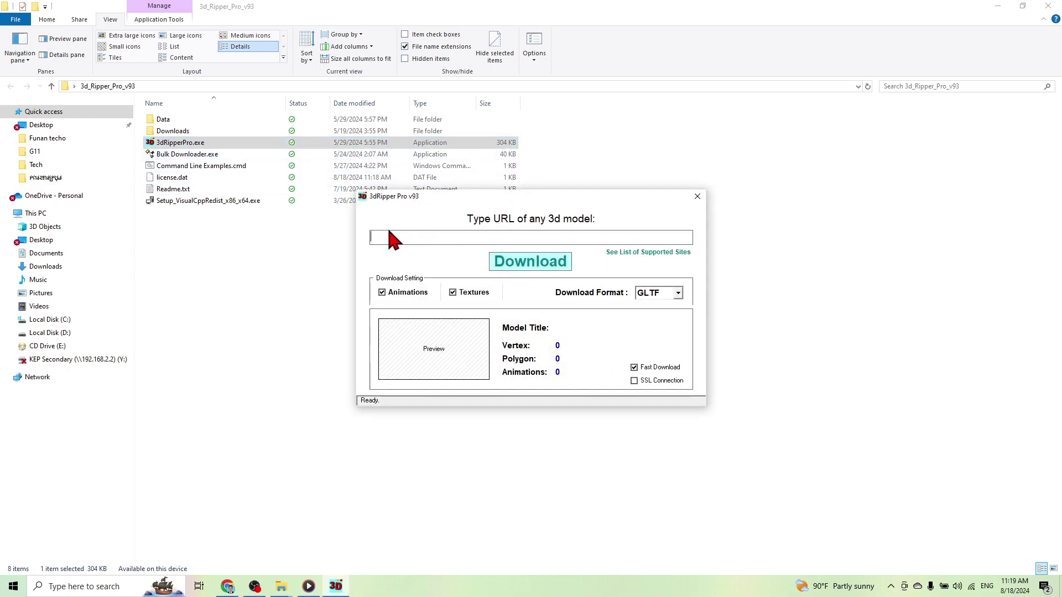